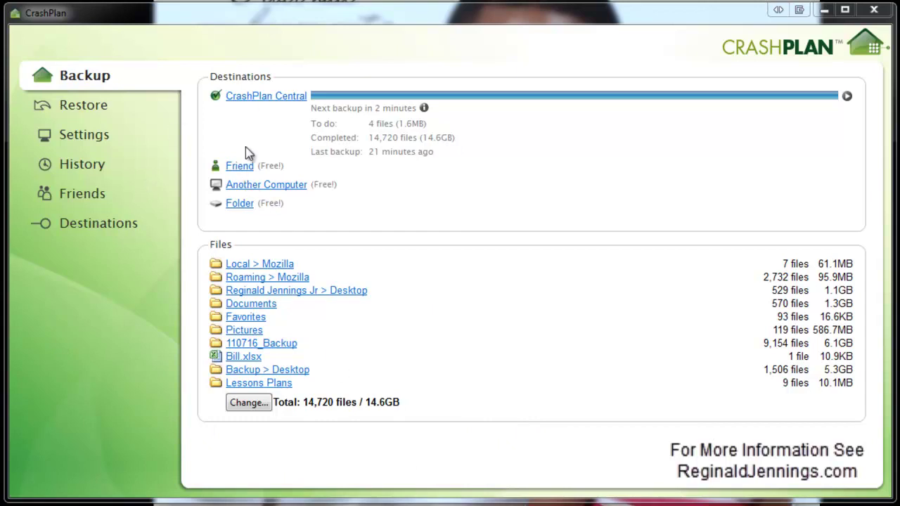
# Step: Review which folders on the drives are included in the backup file selection, and close it without saving changes
pyautogui.click(249, 403)
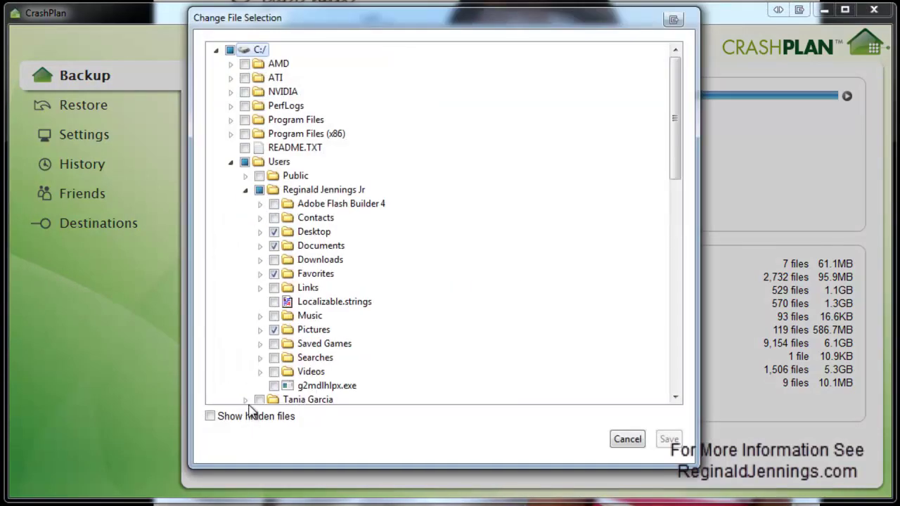
pyautogui.moveTo(679, 132); pyautogui.dragTo(625, 131)
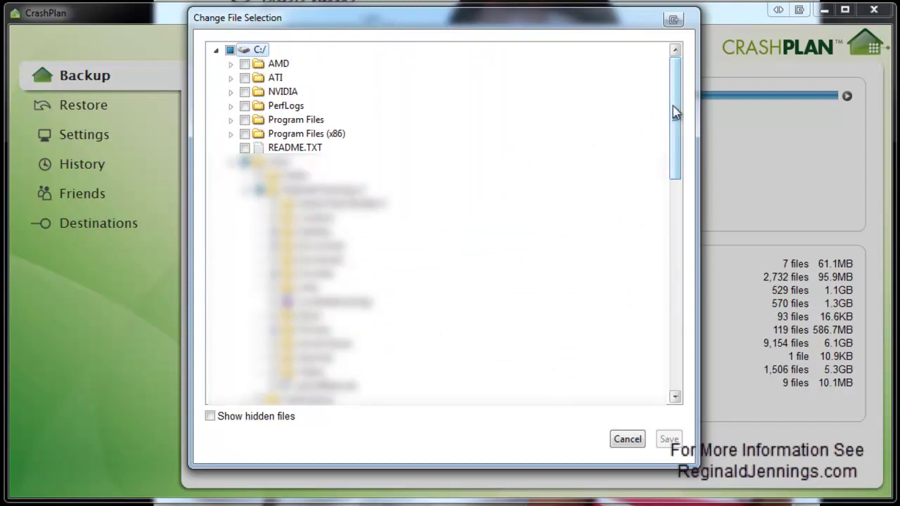
pyautogui.moveTo(673, 113); pyautogui.dragTo(676, 85)
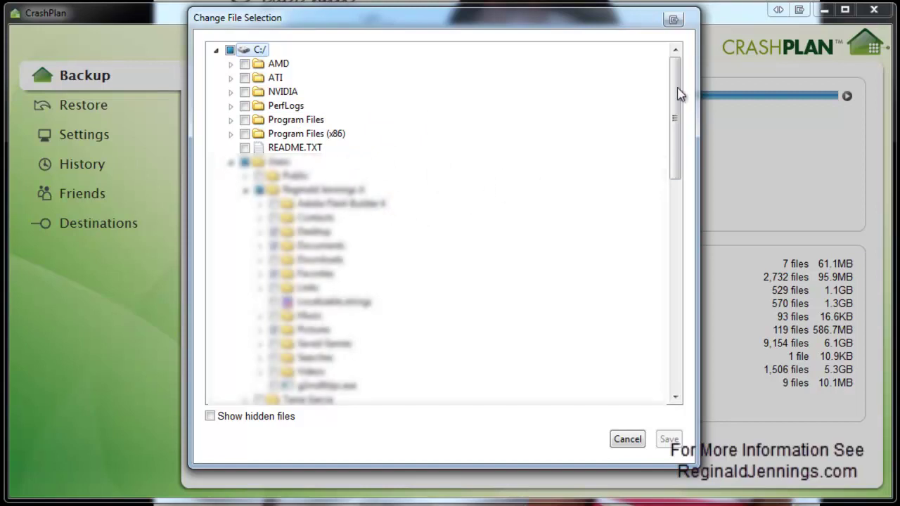
pyautogui.moveTo(674, 124); pyautogui.dragTo(637, 357)
pyautogui.moveTo(667, 312); pyautogui.dragTo(549, 184)
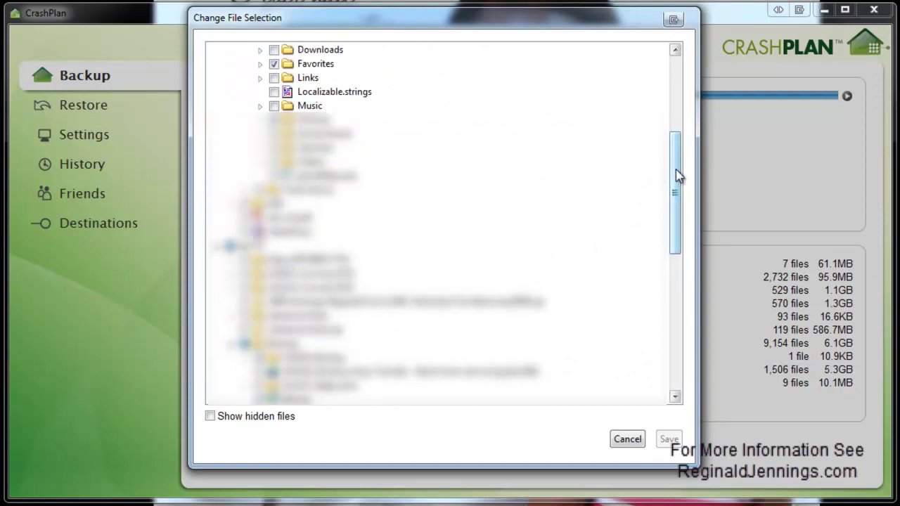
pyautogui.moveTo(676, 174); pyautogui.dragTo(650, 62)
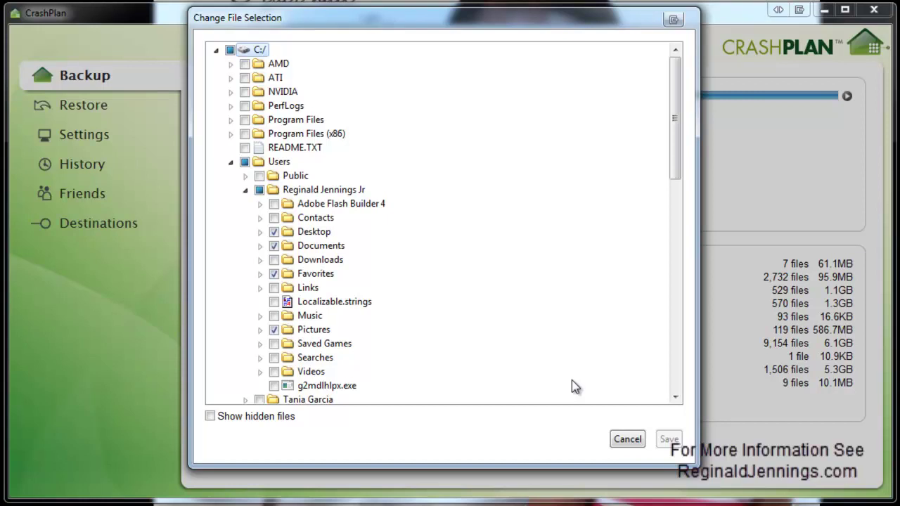
pyautogui.click(632, 438)
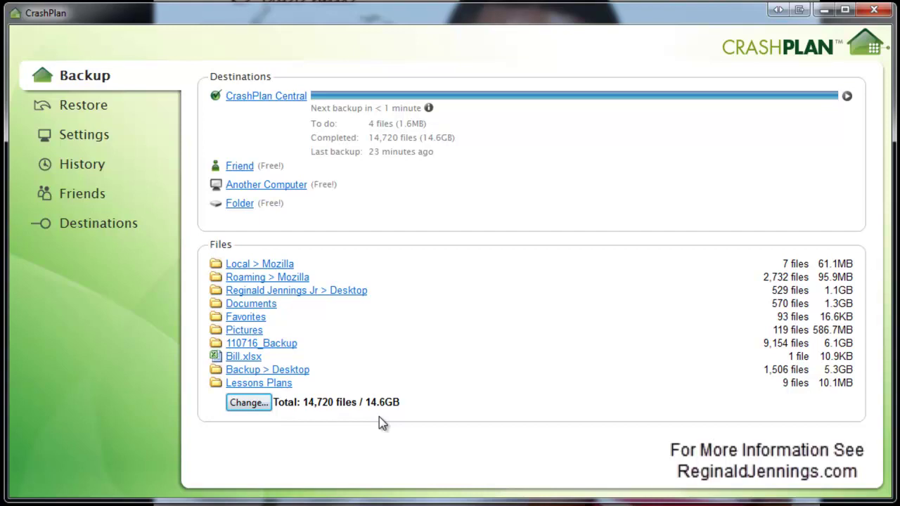
# Step: Open the restore view and check which computers files can be restored for, keeping this computer selected
pyautogui.click(84, 108)
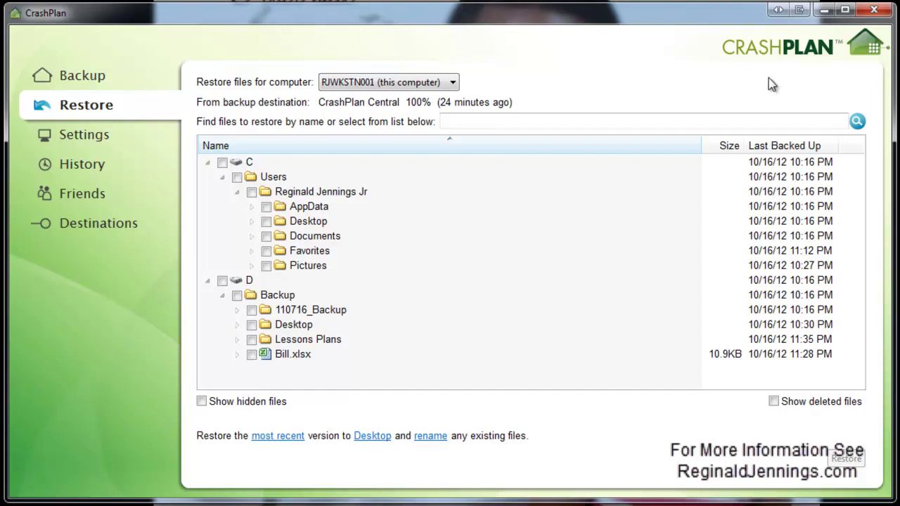
pyautogui.click(453, 82)
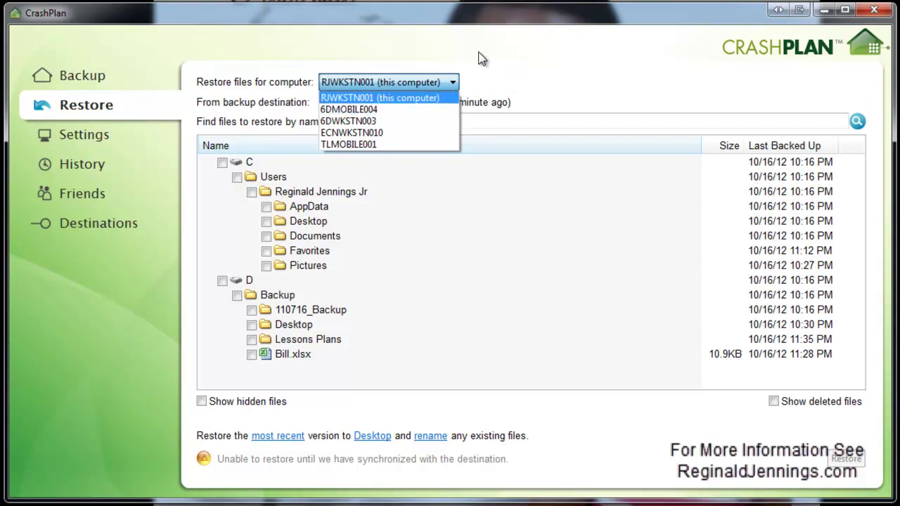
pyautogui.click(580, 69)
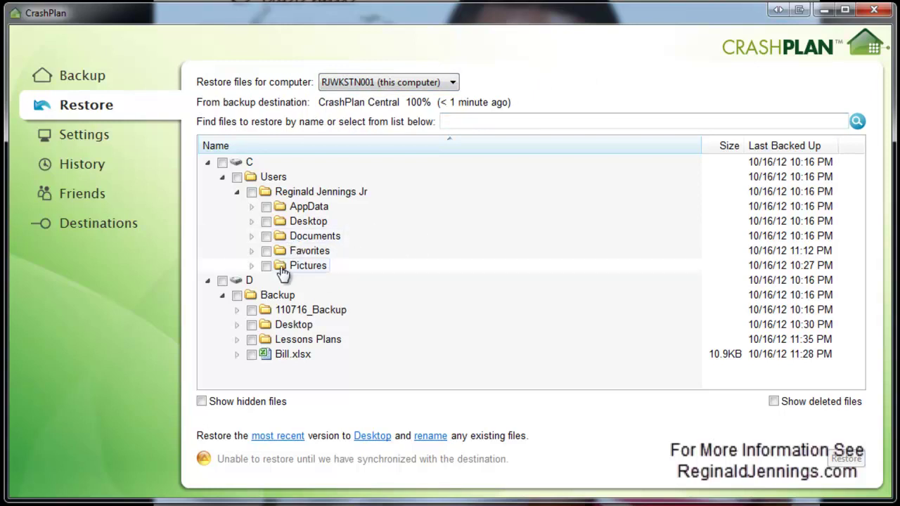
# Step: Expand the backed-up Documents folder and show the stored versions of 100331_NAG_MSP_Task_Notes.docx
pyautogui.click(252, 236)
pyautogui.scroll(-2, 295, 322)
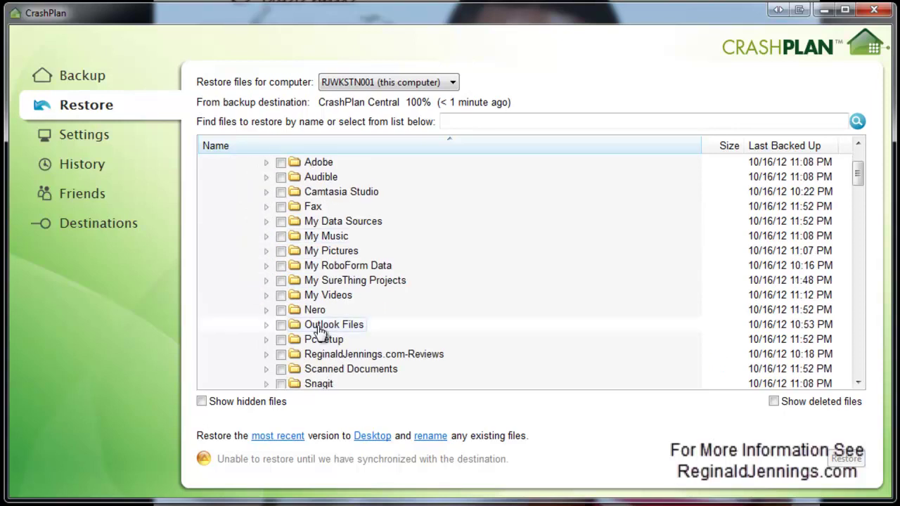
pyautogui.scroll(-3, 271, 316)
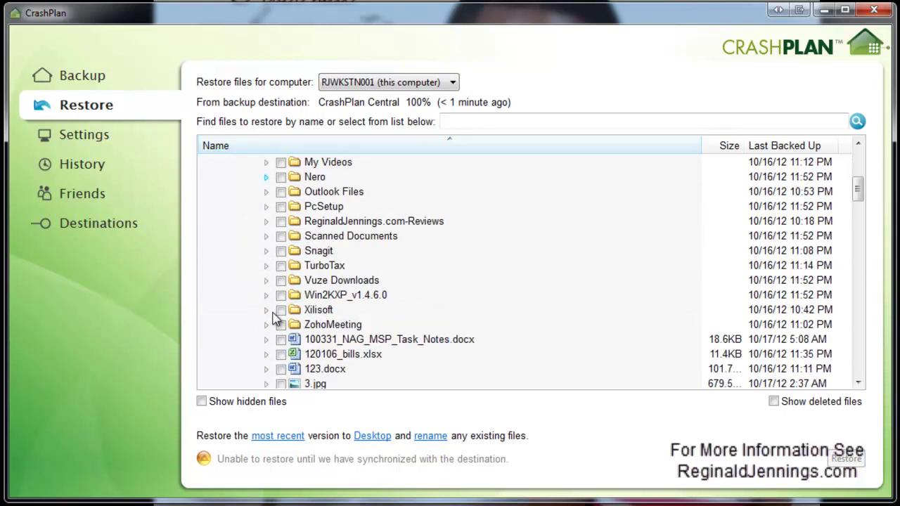
pyautogui.scroll(-1, 274, 317)
pyautogui.click(267, 295)
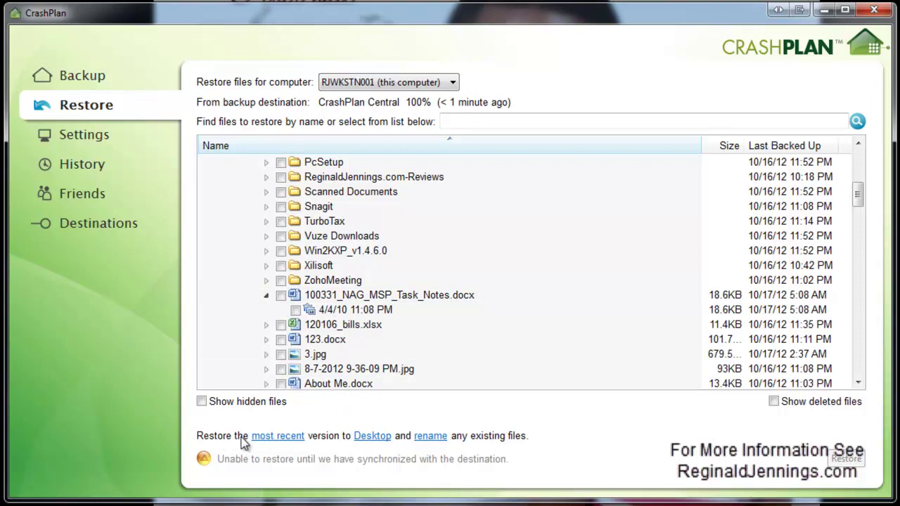
# Step: Inspect the date and time choices for the version to restore, browsing back to October 2012, and cancel
pyautogui.click(268, 438)
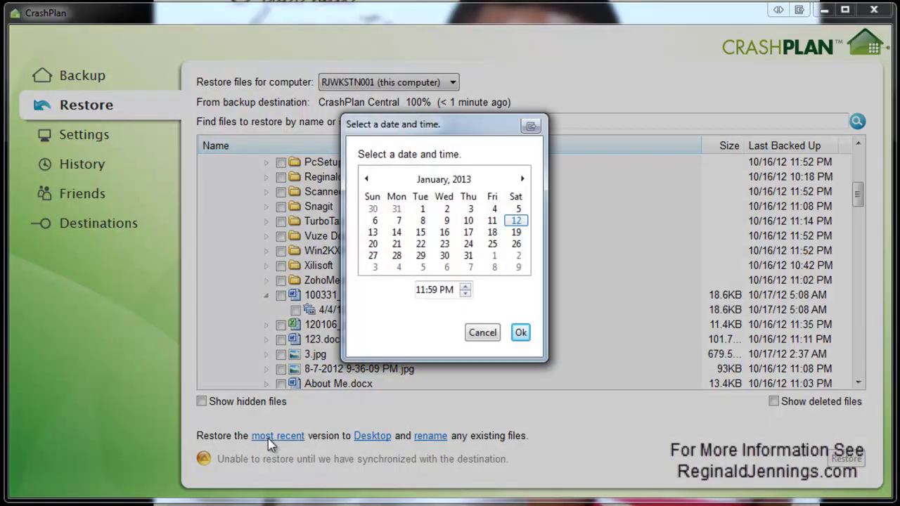
pyautogui.click(367, 179)
pyautogui.click(366, 180)
pyautogui.click(366, 179)
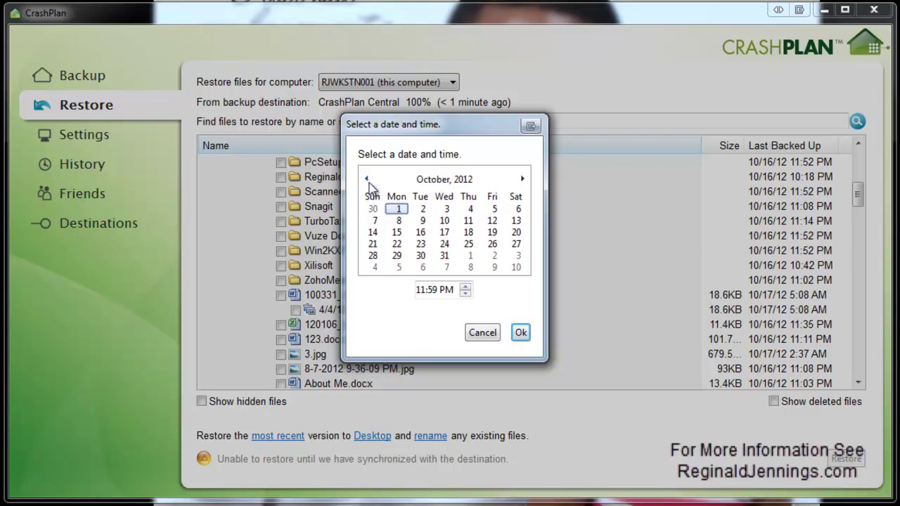
pyautogui.click(483, 333)
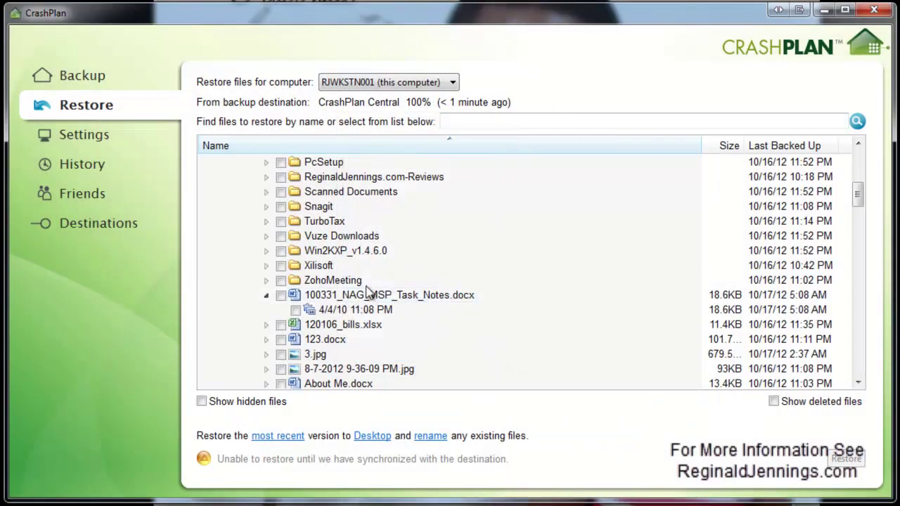
# Step: Collapse the version list of 100331_NAG_MSP_Task_Notes.docx and the Documents folder in the restore tree
pyautogui.click(267, 296)
pyautogui.scroll(5, 272, 302)
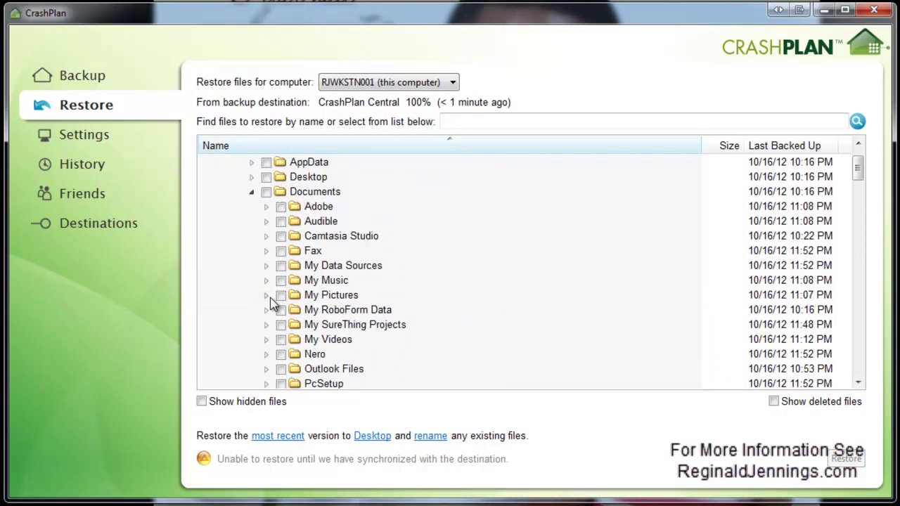
pyautogui.scroll(1, 272, 303)
pyautogui.click(251, 237)
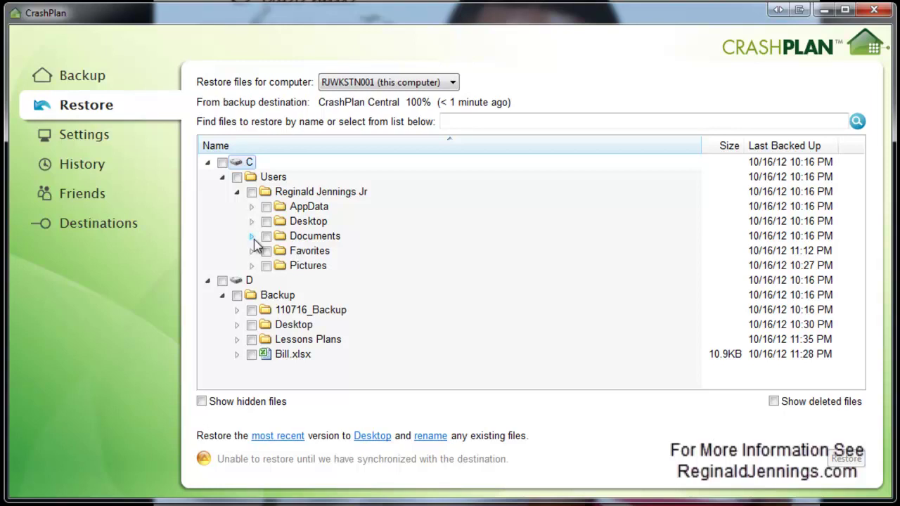
# Step: Review the general and backup settings, including backup frequency and versioning, without changing anything
pyautogui.click(100, 140)
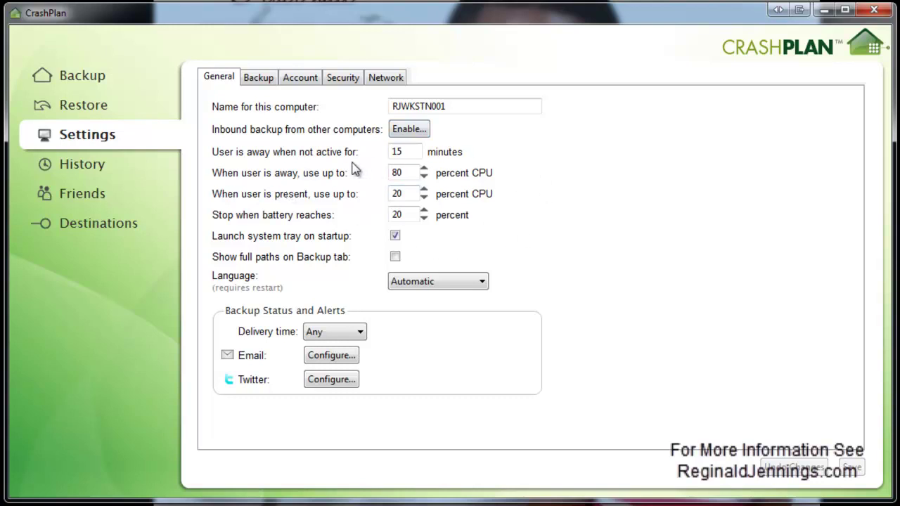
pyautogui.click(257, 78)
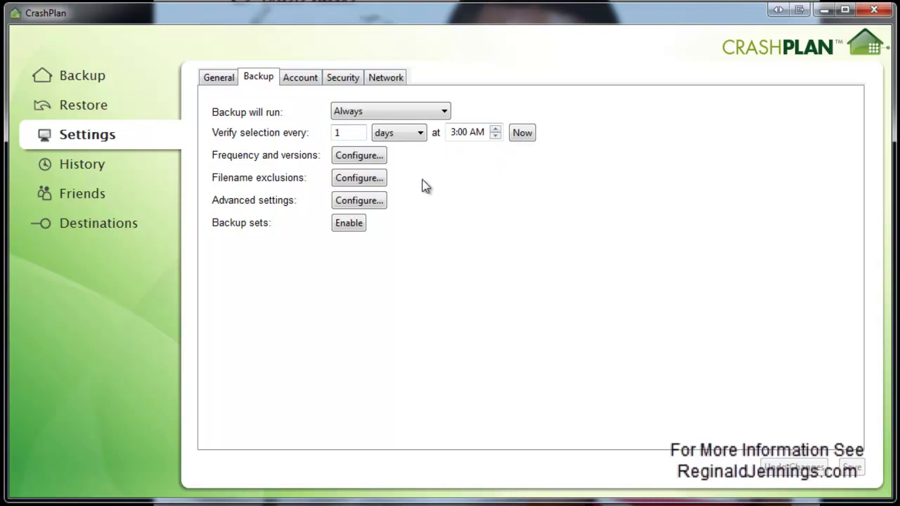
pyautogui.click(358, 159)
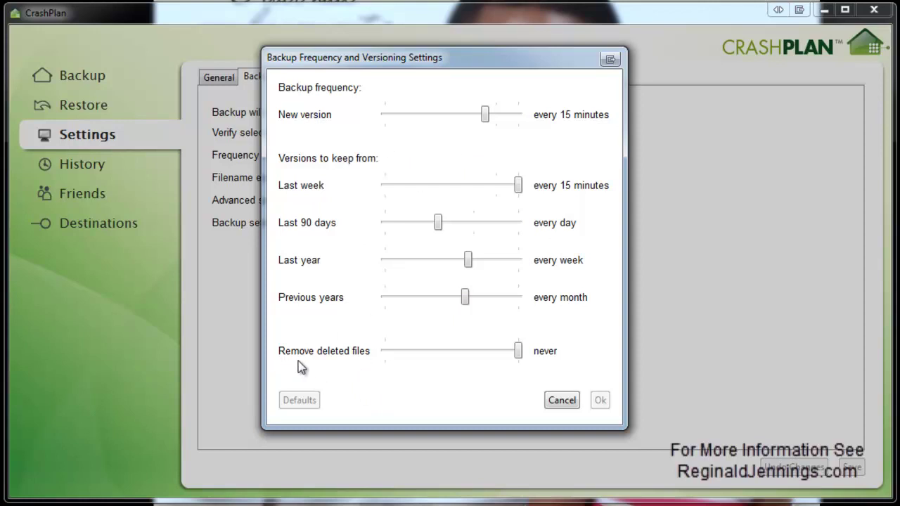
pyautogui.click(561, 402)
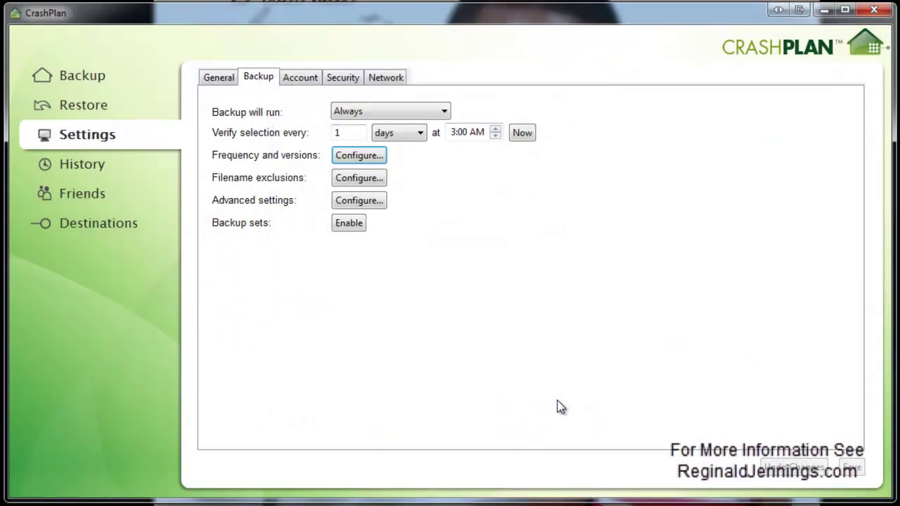
# Step: Review the account, security and network settings, including license details, archive encryption and sending rate limits
pyautogui.click(292, 79)
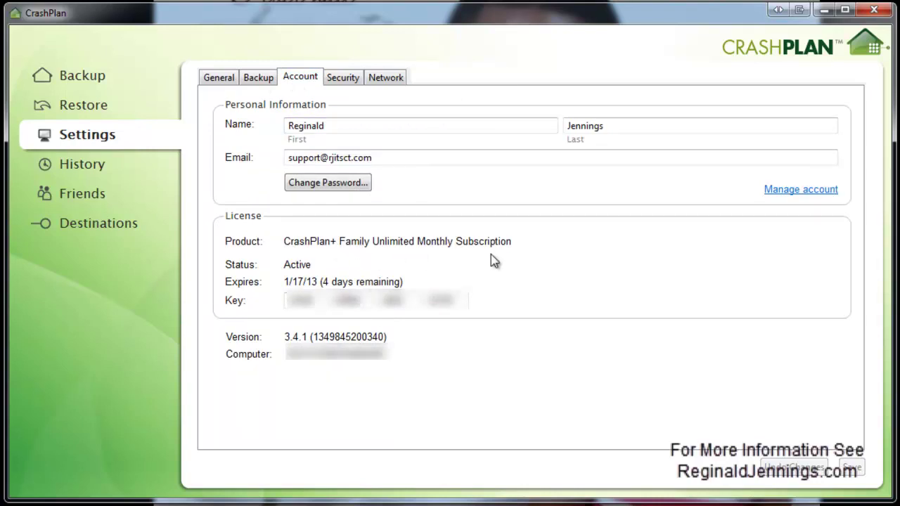
pyautogui.click(352, 77)
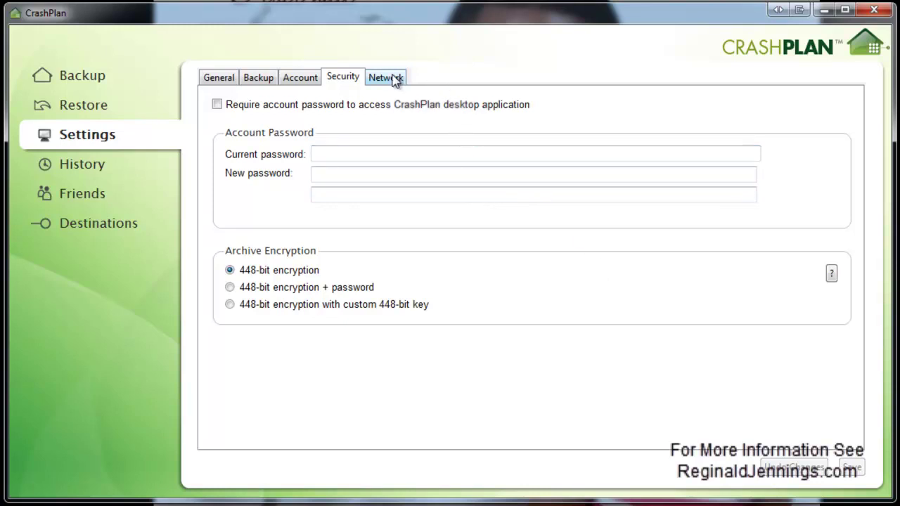
pyautogui.click(395, 79)
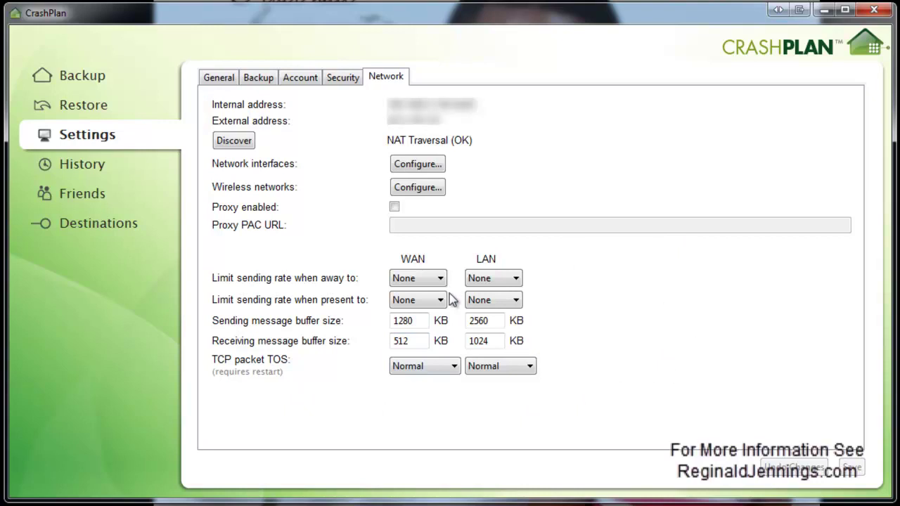
# Step: Examine the backup history log, looking back through its earlier entries
pyautogui.click(82, 173)
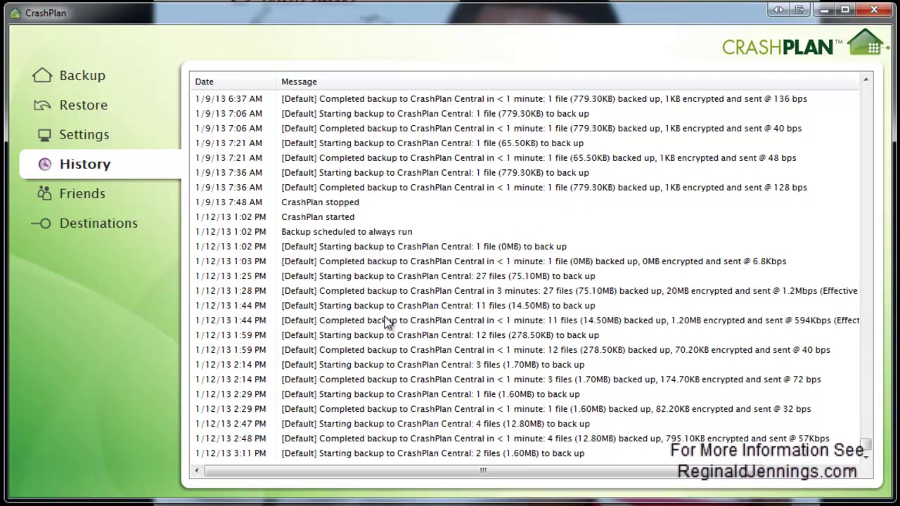
pyautogui.scroll(-1, 385, 321)
pyautogui.scroll(5, 385, 321)
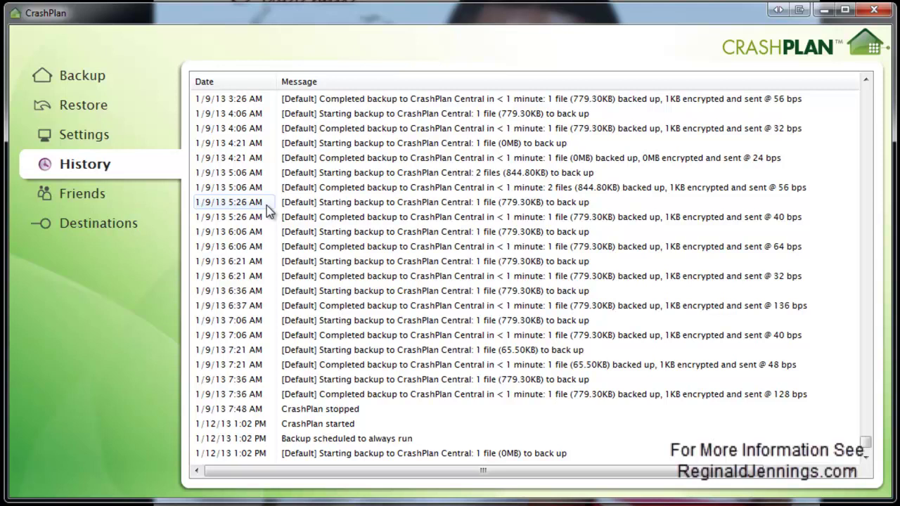
# Step: Review the friends' backup options and the available destination types, ending back on the backup overview
pyautogui.click(78, 201)
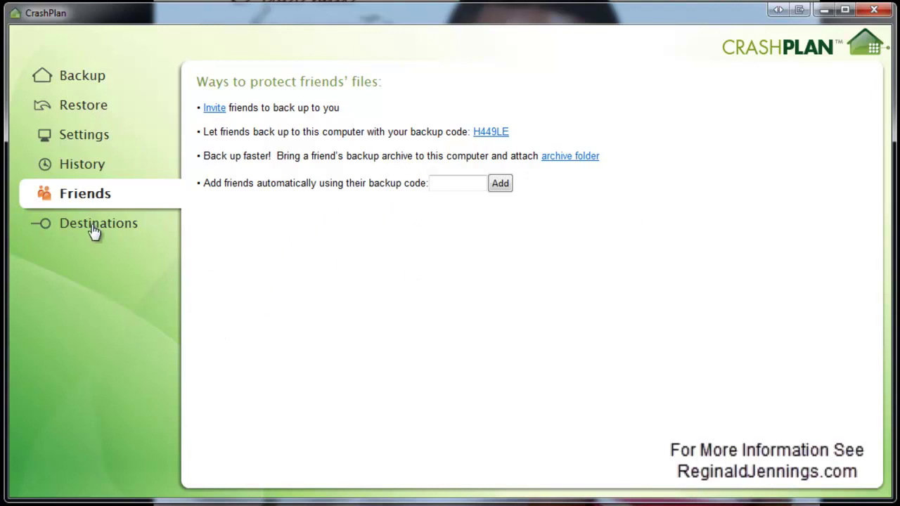
pyautogui.click(115, 237)
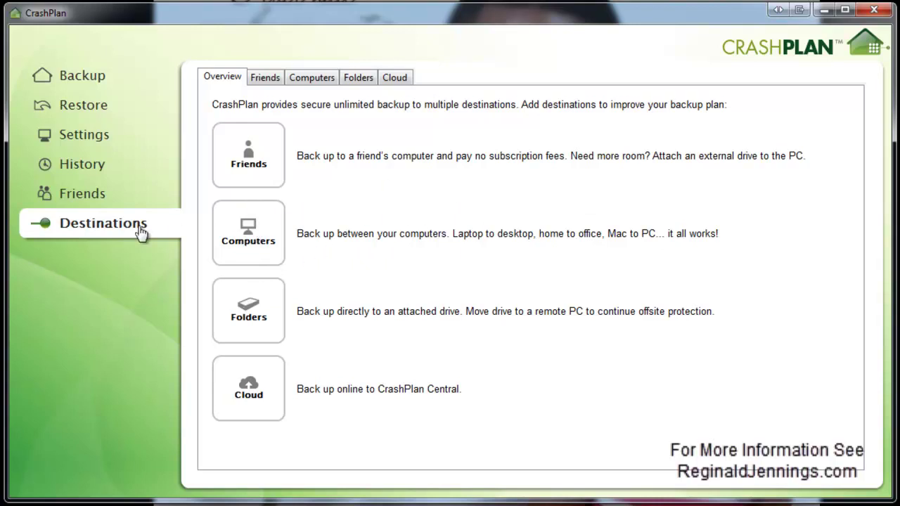
pyautogui.click(146, 89)
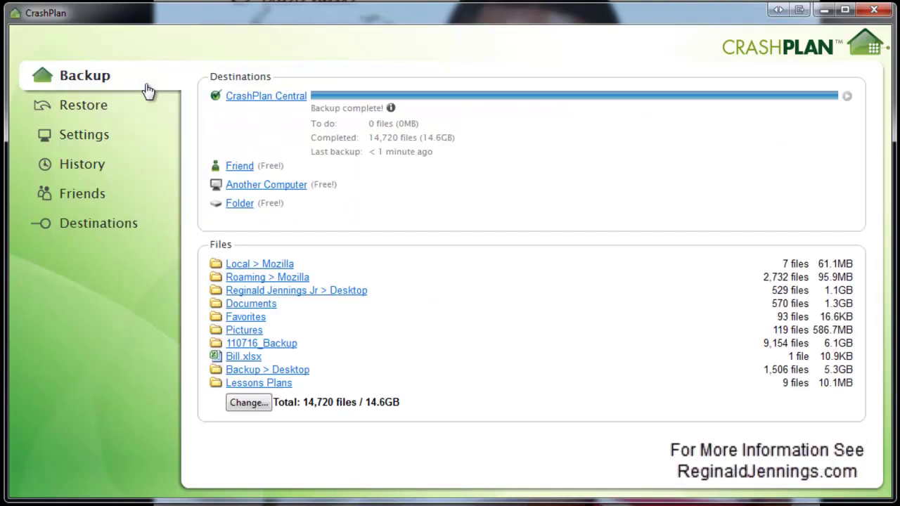